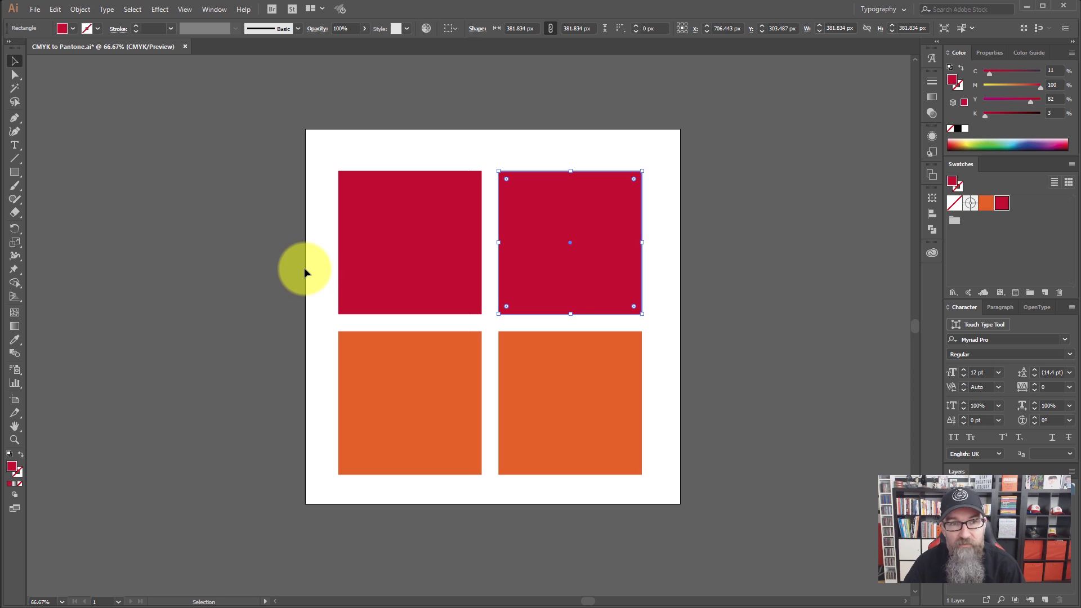
Recolor the upper-right red square with Recolor Artwork, limiting its colors to the PANTONE+ Solid Coated-V3 color book
left_click(569, 275)
left_click(574, 249)
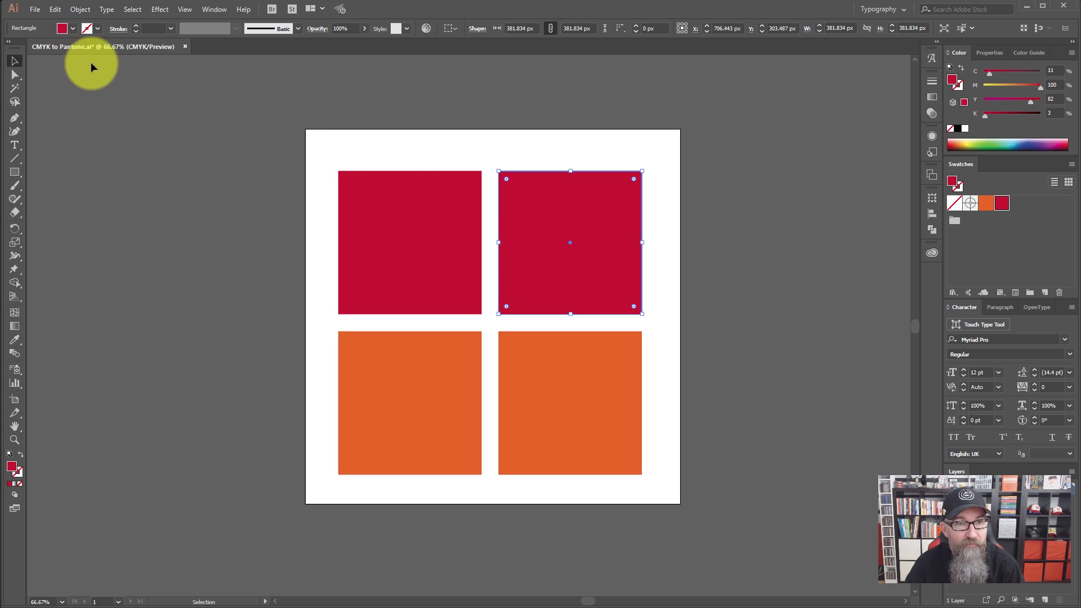
left_click(55, 9)
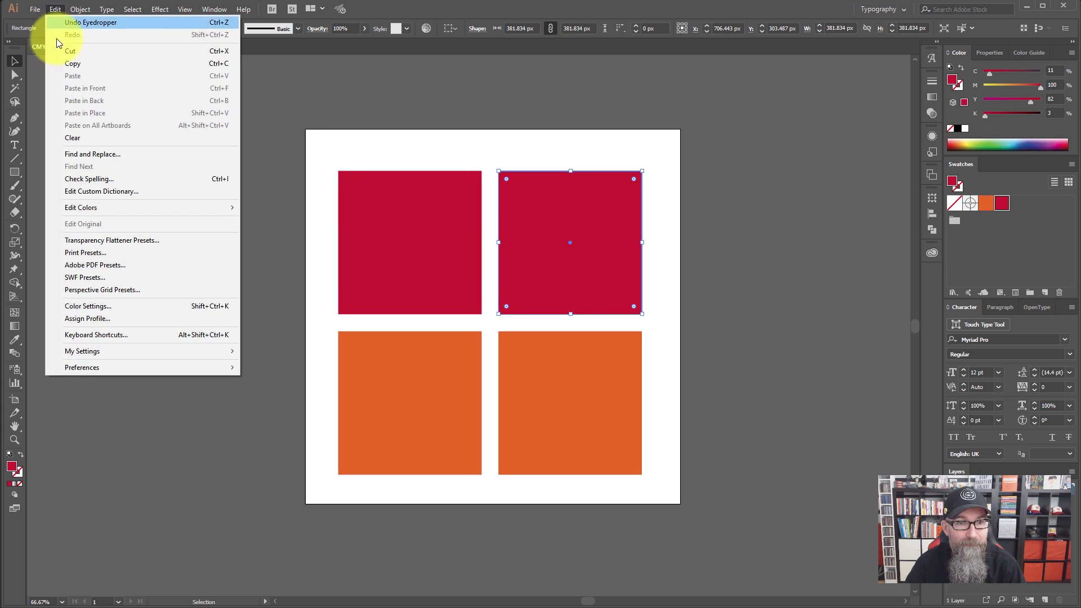
mouse_move(97, 210)
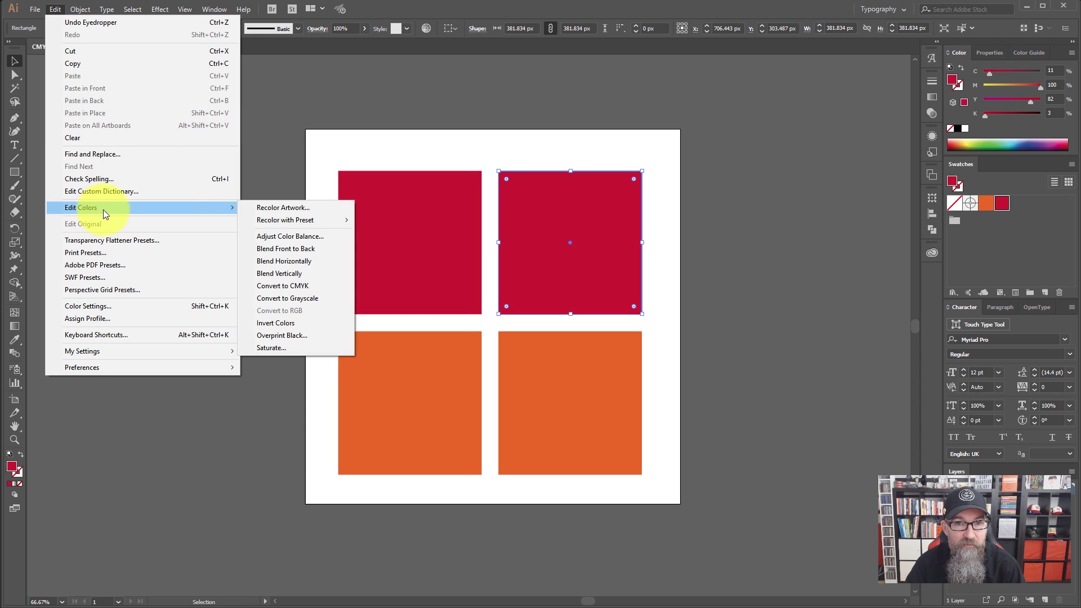
left_click(296, 210)
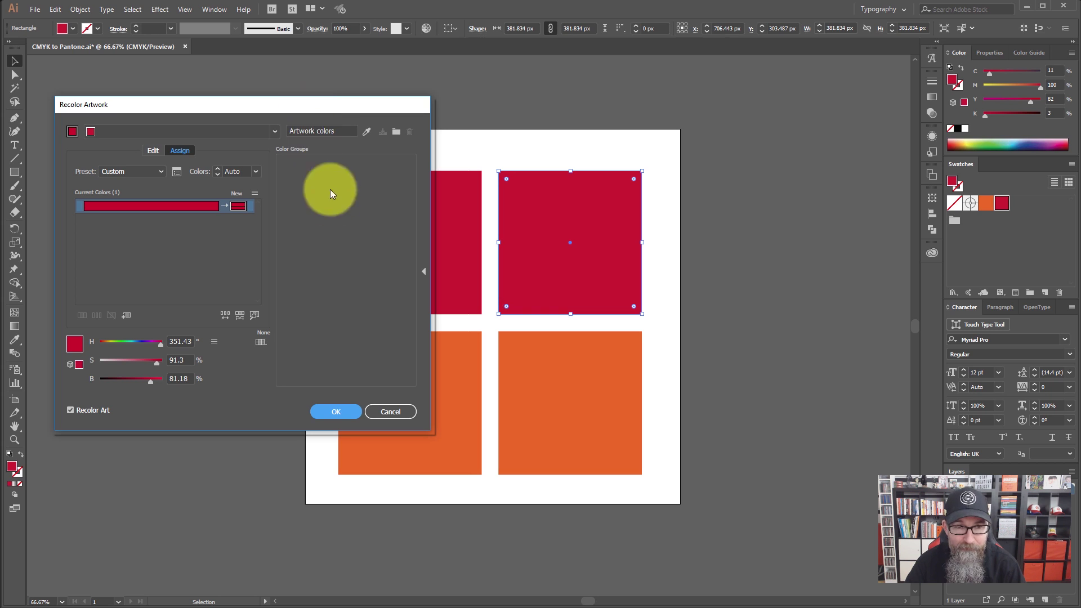
left_click(264, 345)
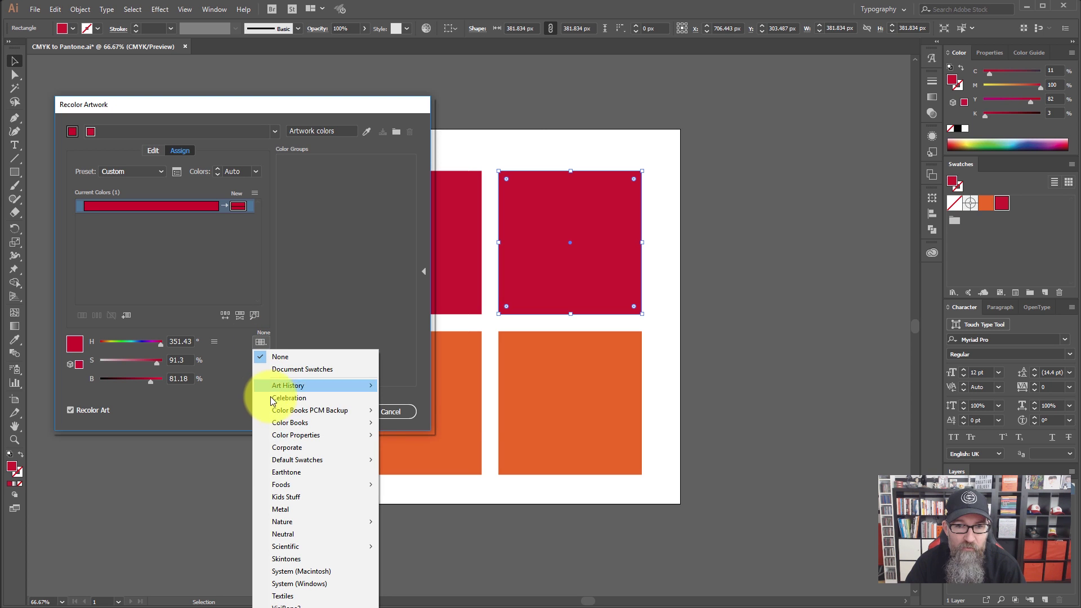
mouse_move(276, 425)
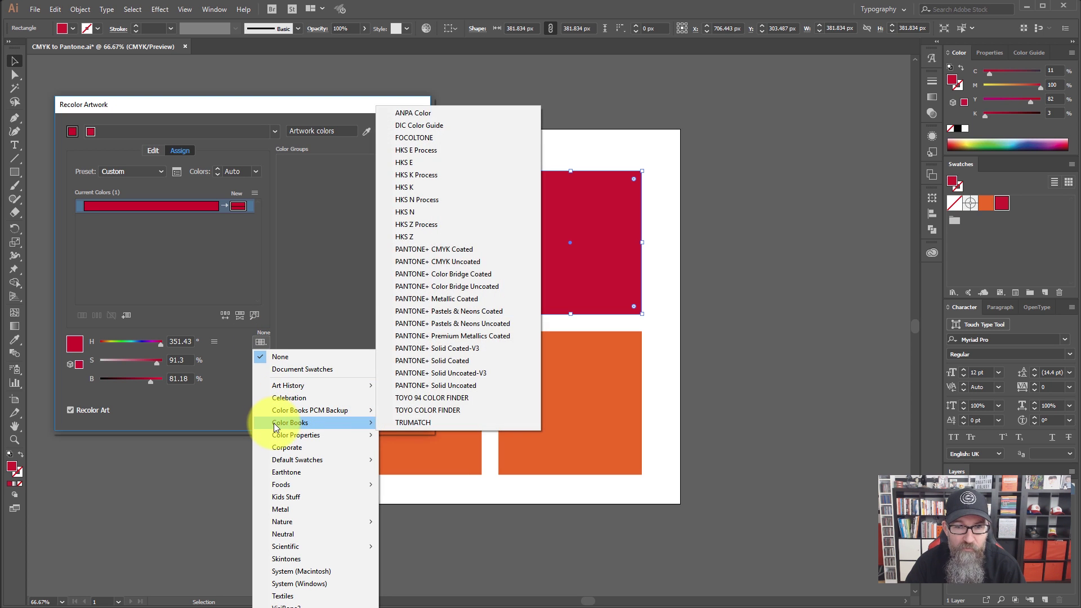
left_click(472, 351)
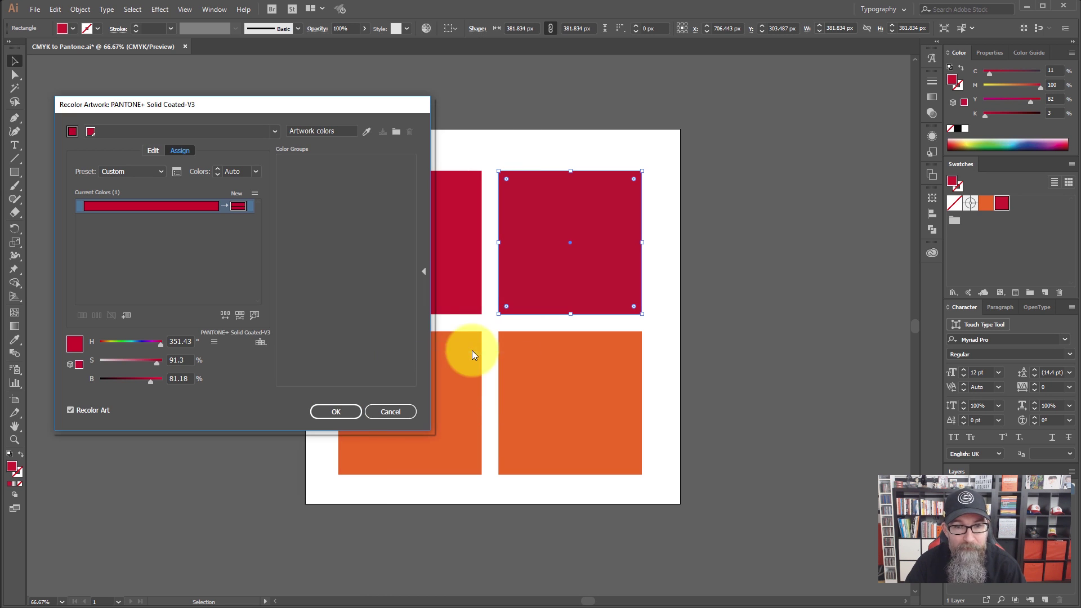
left_click(336, 412)
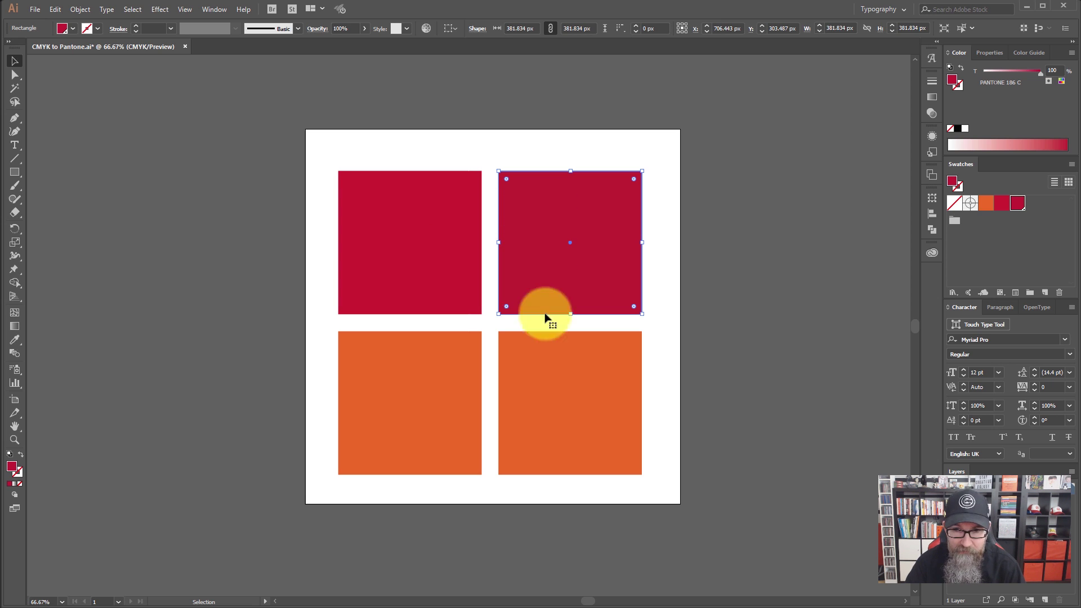
Recolor the lower-right orange square with Recolor Artwork using the PANTONE+ Solid Coated-V3 color book, then deselect it
left_click(544, 400)
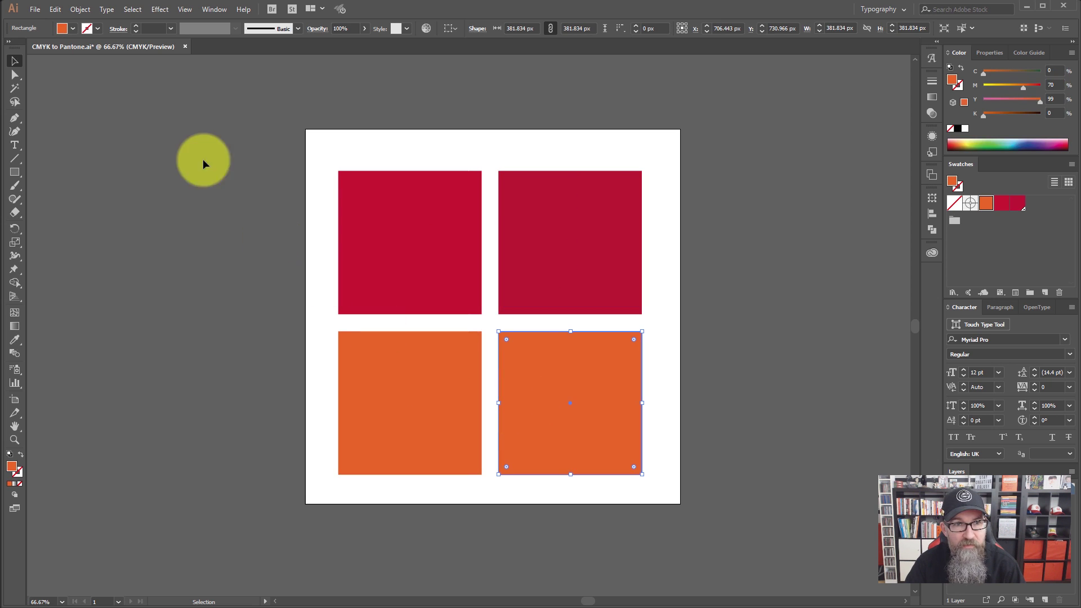
left_click(55, 10)
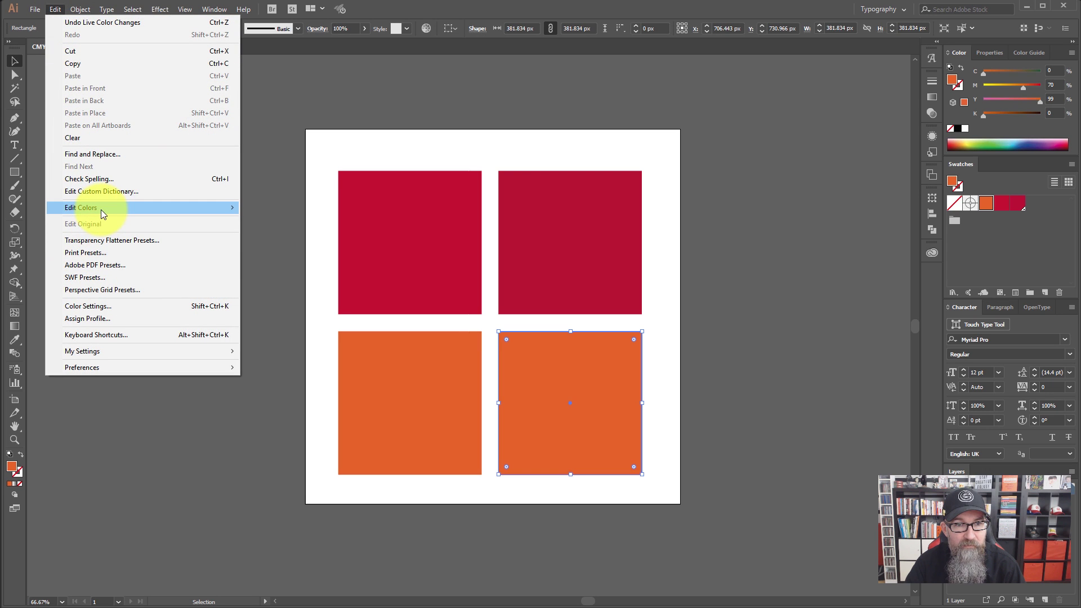
mouse_move(85, 209)
left_click(291, 208)
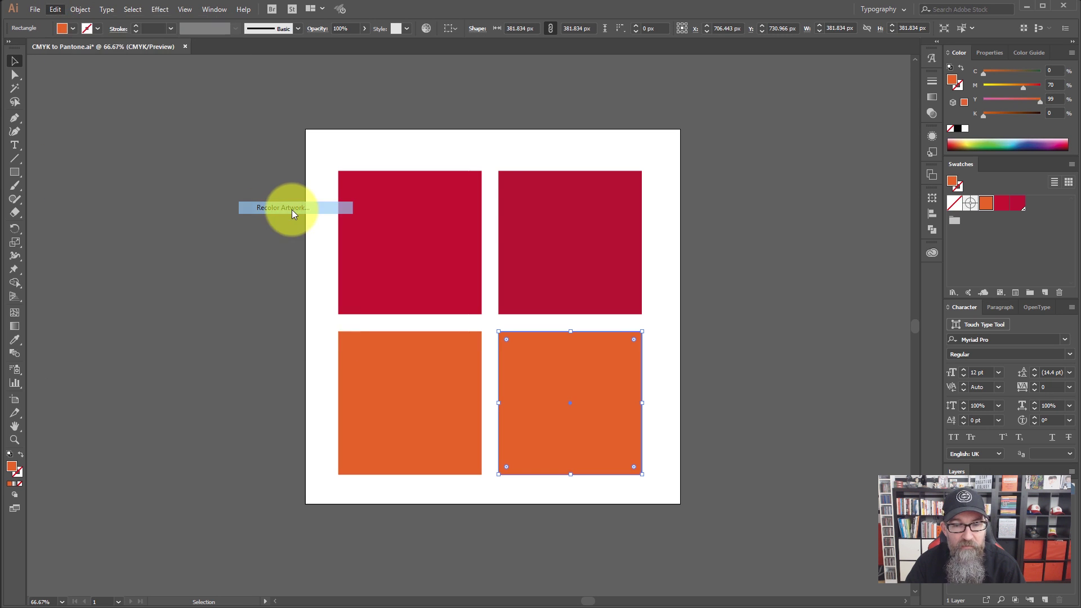
left_click(261, 341)
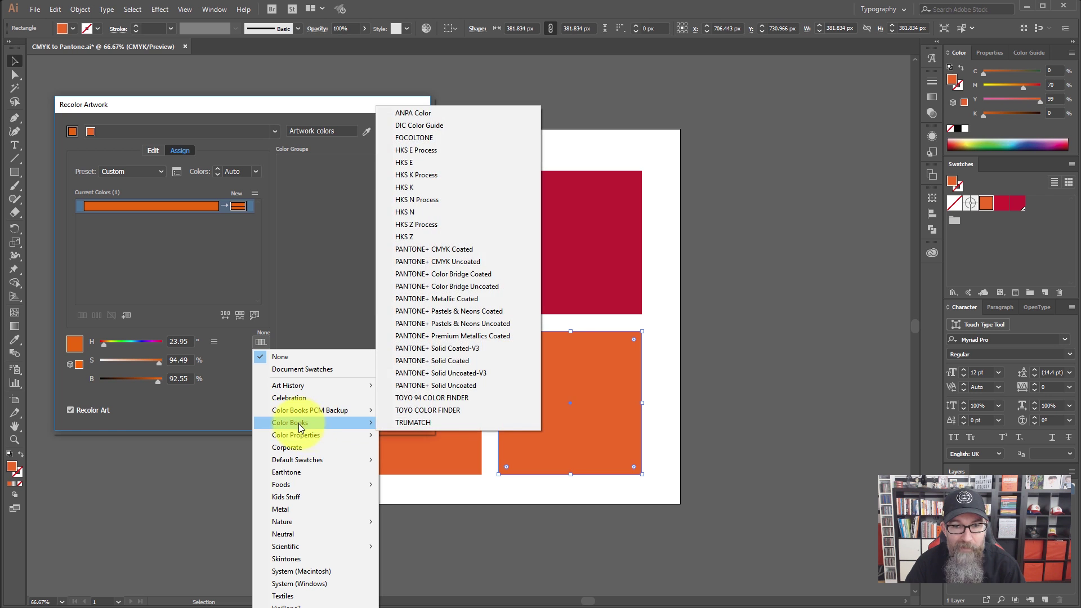
left_click(457, 349)
left_click(335, 412)
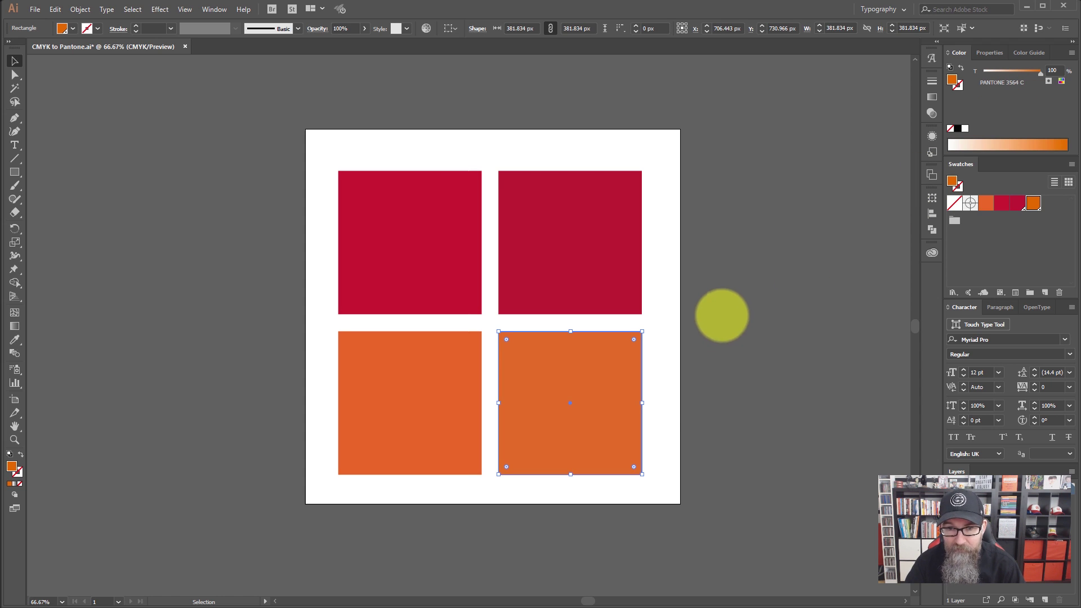
left_click(655, 369)
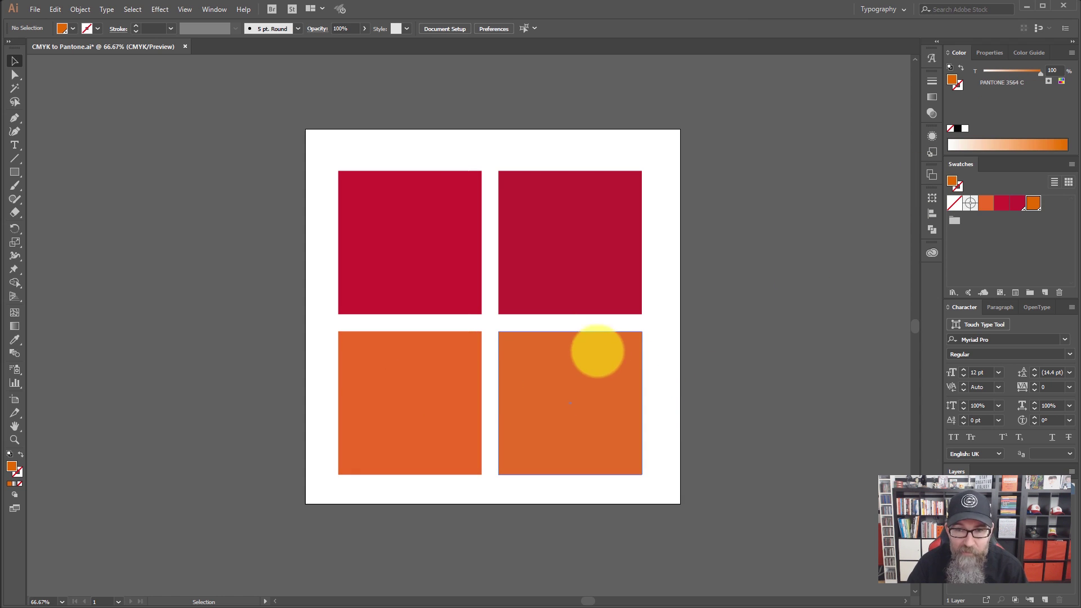
Move both recolored right-hand squares left together so they slightly overlap the original CMYK squares
left_click(589, 297)
left_click(599, 374, "shift")
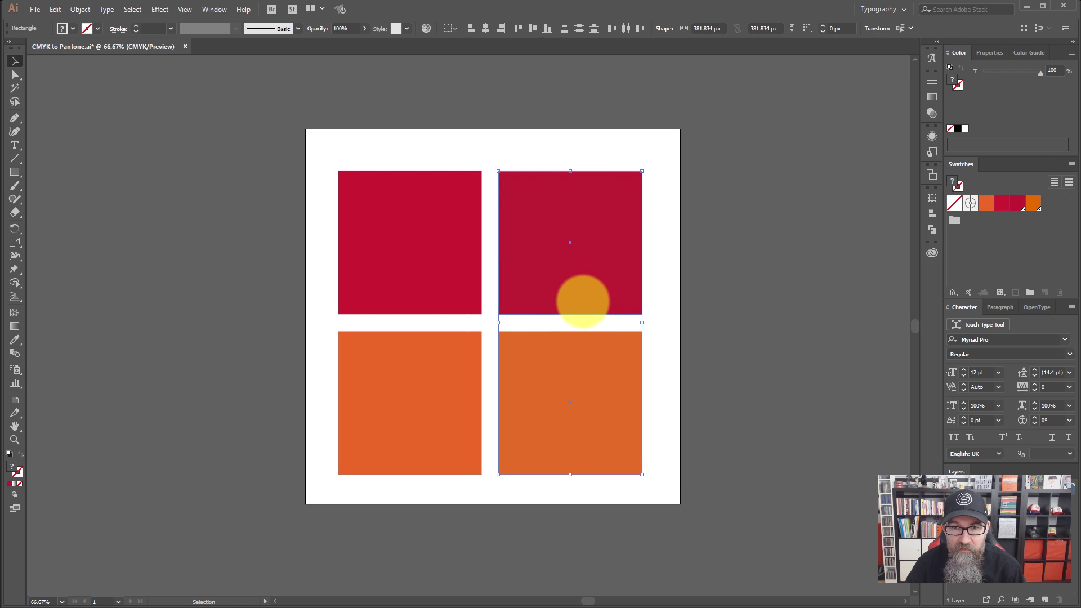
left_click_drag(583, 299, 544, 299)
left_click(660, 327)
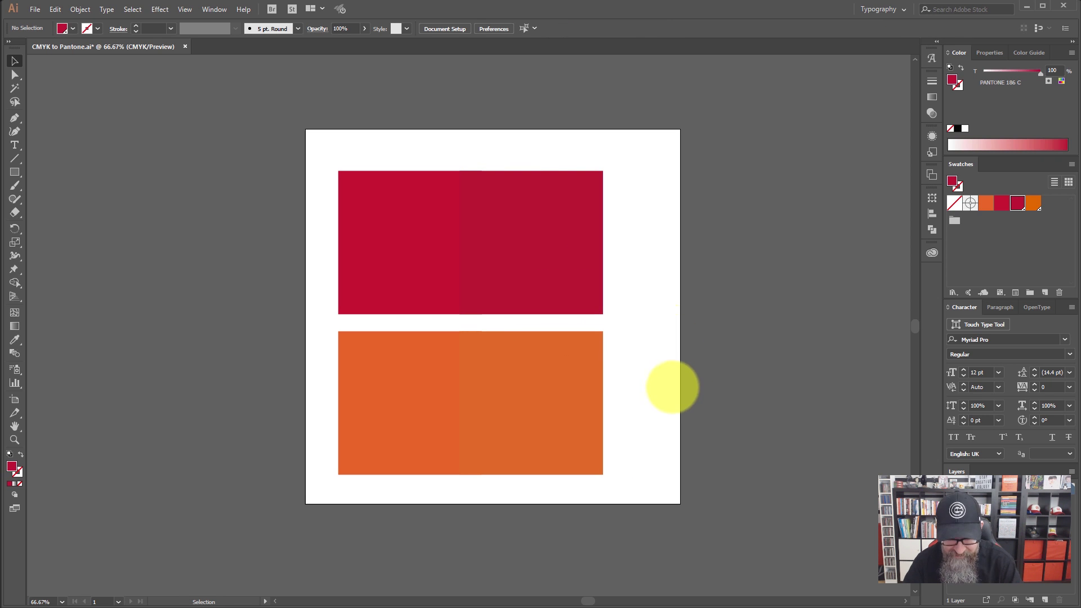
Compare the original and Pantone fills of the overlapping squares up close, checking the color values of each
key("ctrl+plus")
key("ctrl+plus")
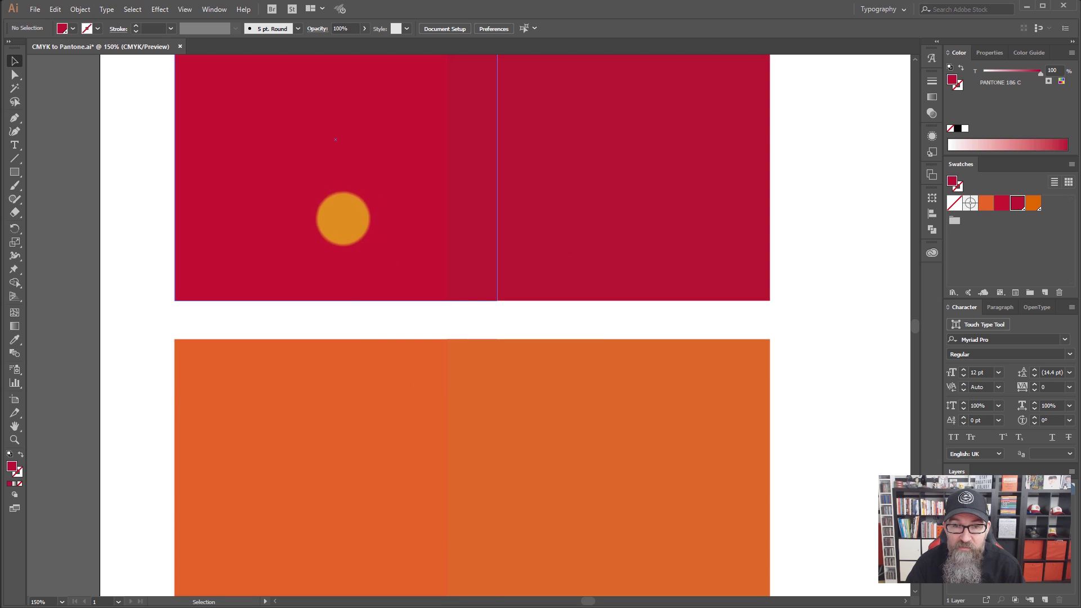
left_click(322, 407)
left_click(326, 237)
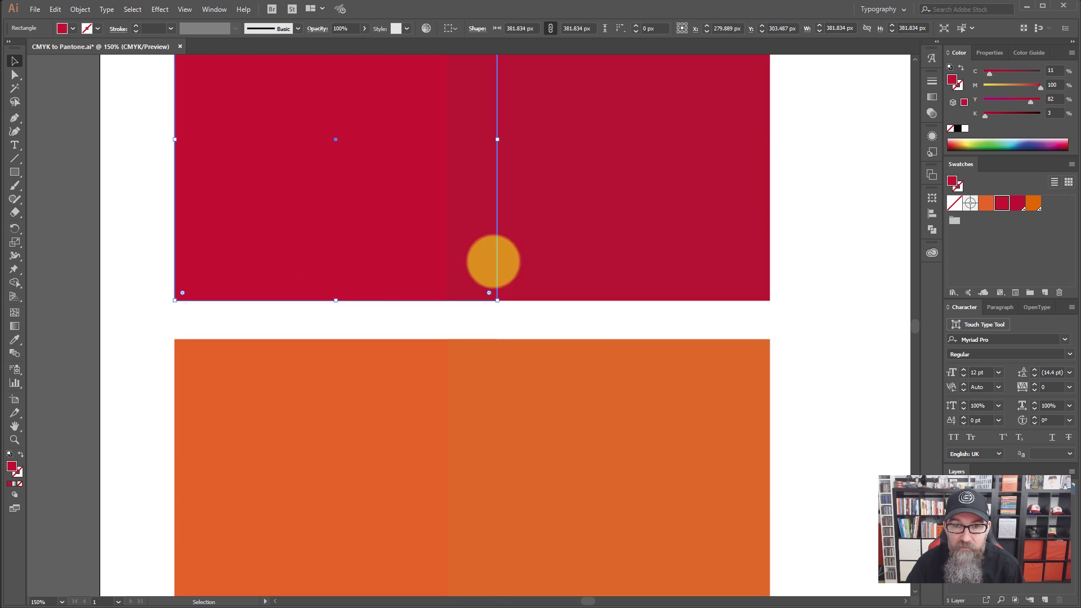
left_click(570, 255)
left_click(602, 422)
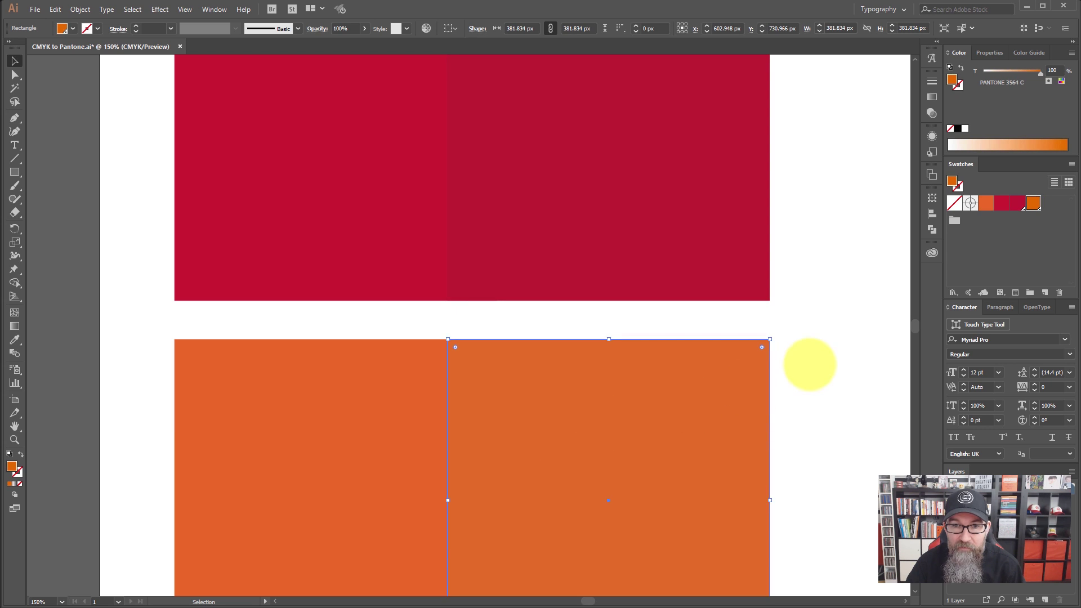
left_click(809, 364)
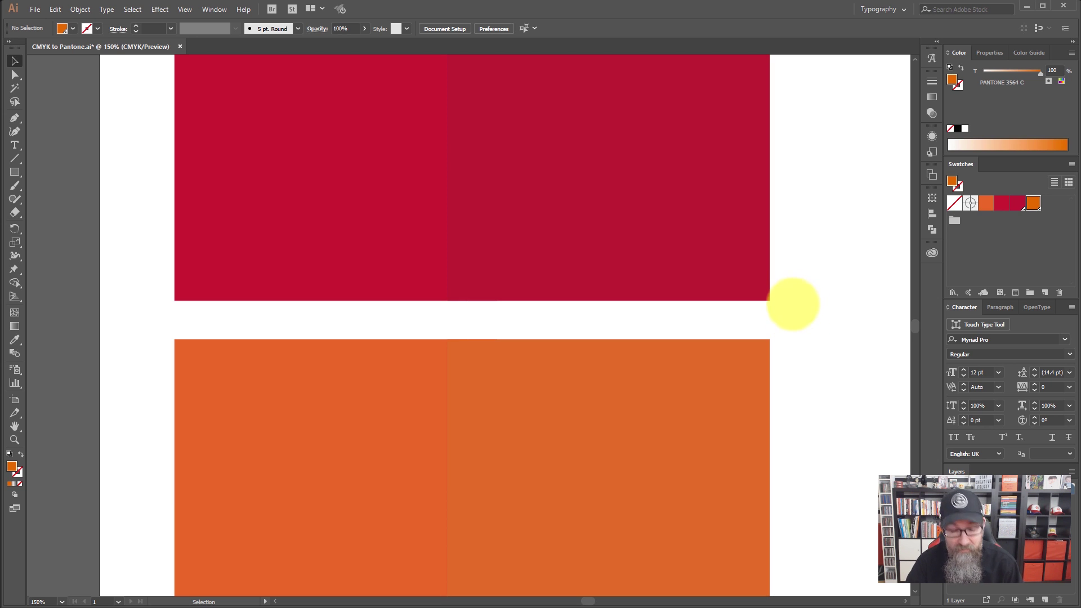
Move the two Pantone squares back to the right, leaving a gap beside the original squares
key("ctrl+minus")
key("ctrl+minus")
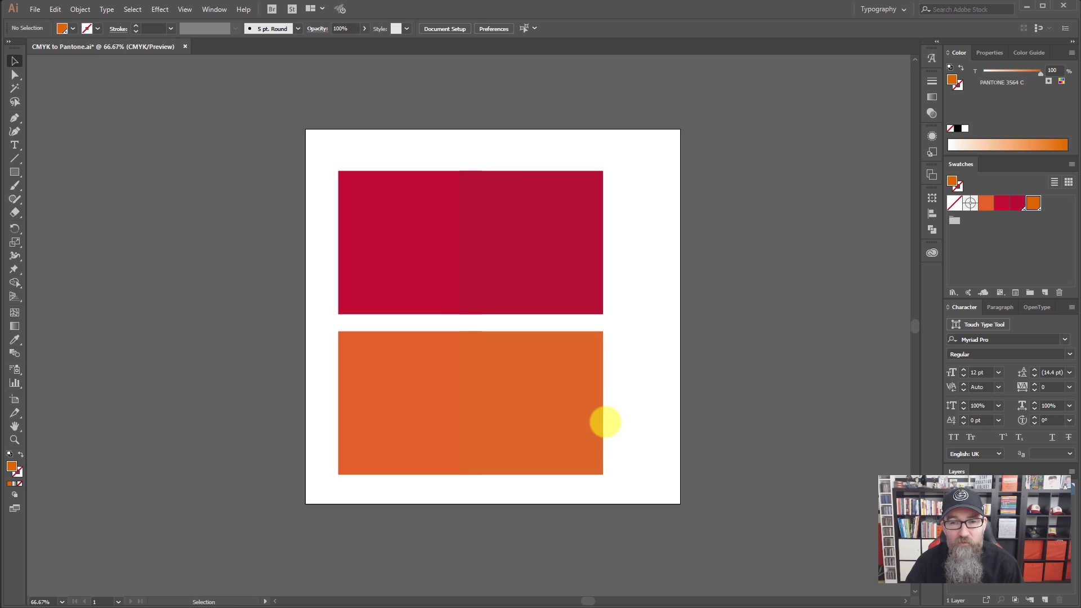
left_click(541, 299)
left_click(538, 355, "shift")
left_click_drag(543, 294, 584, 297)
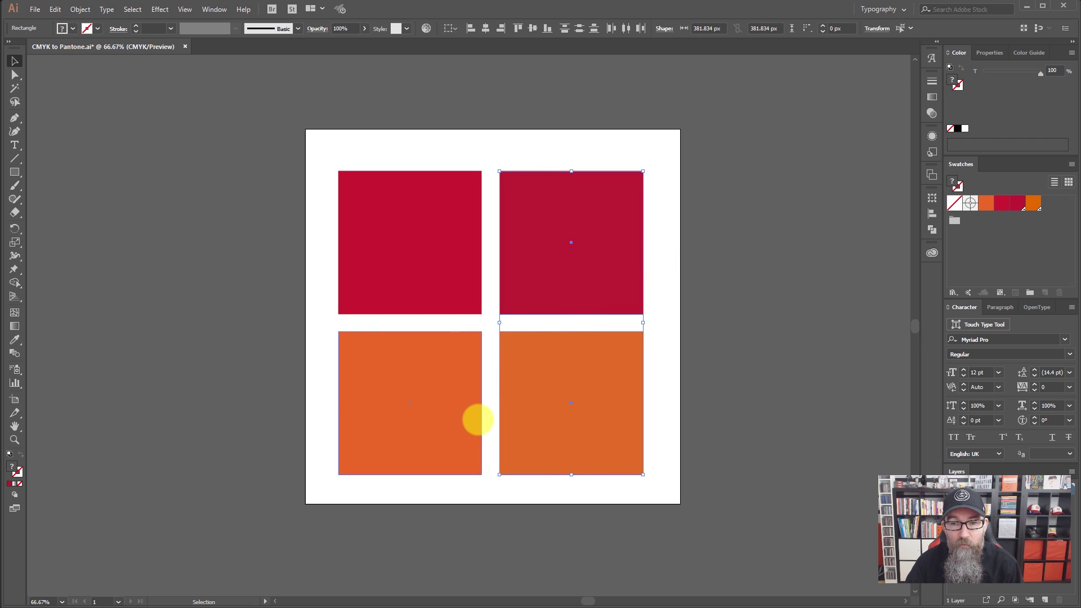
left_click(664, 401)
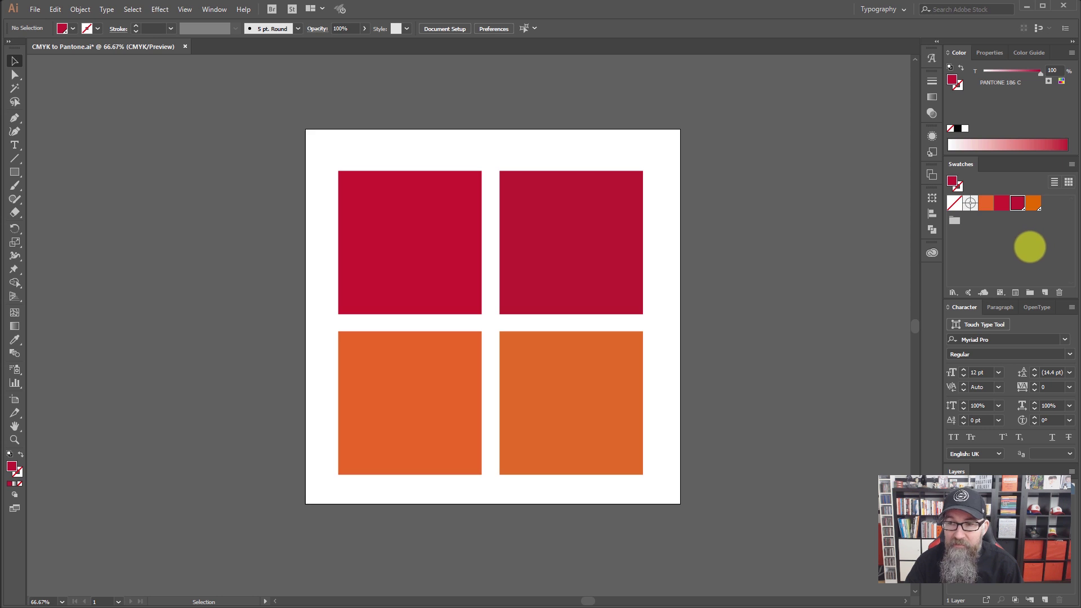
Examine the CMYK orange, CMYK red and Pantone orange swatches to compare their color definitions
left_click(993, 236)
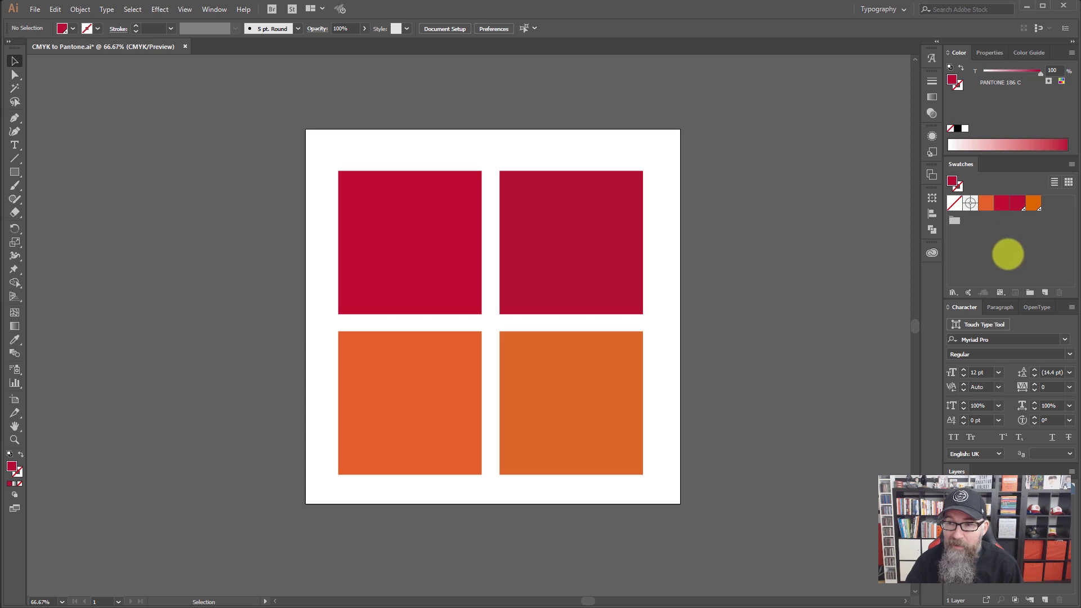
left_click(986, 204)
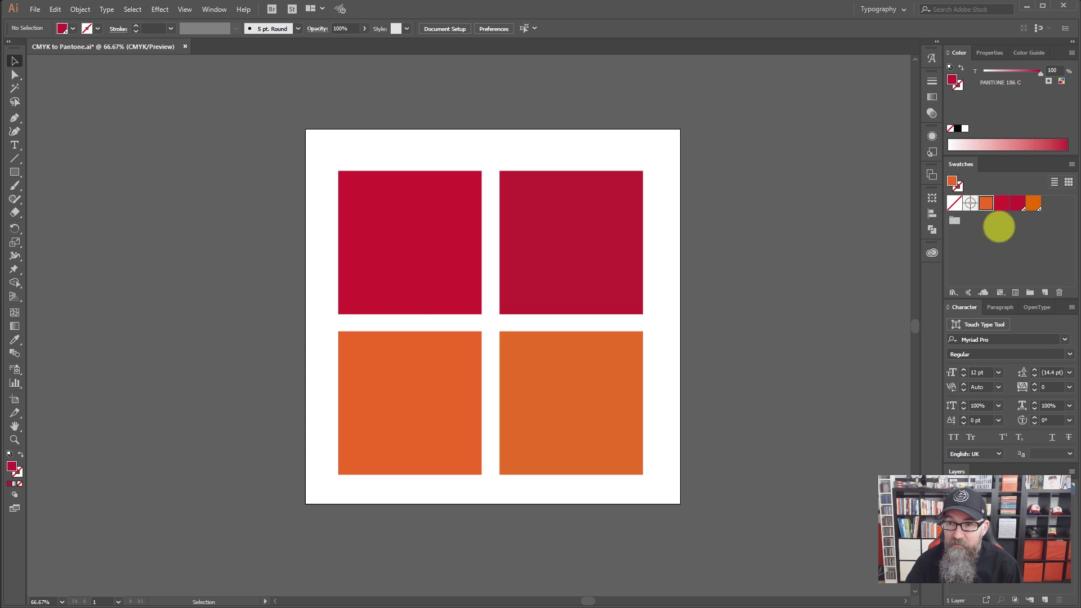
left_click(1003, 203)
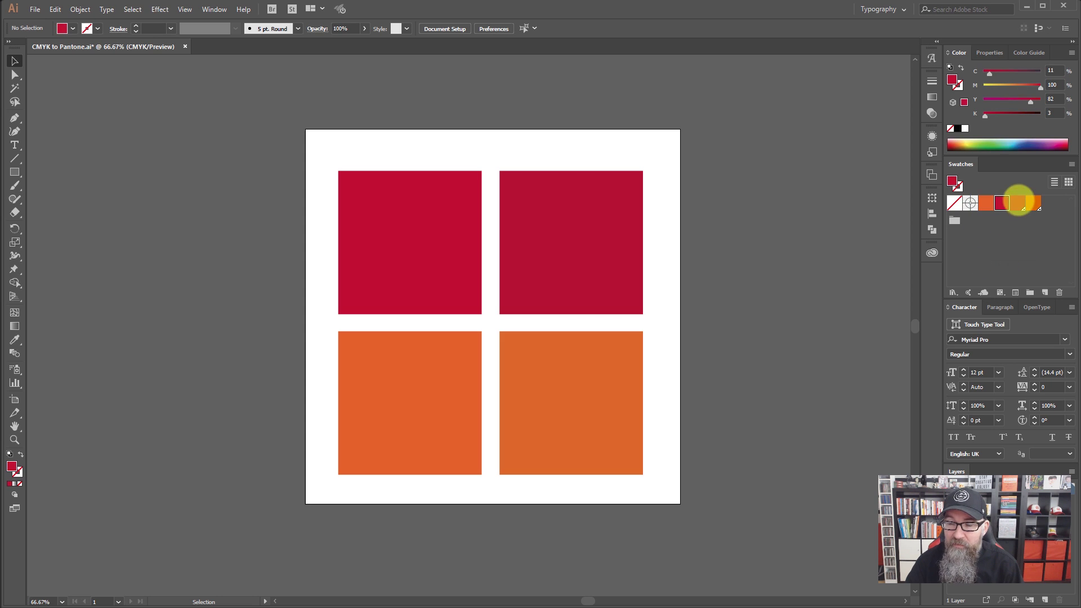
left_click(1036, 203)
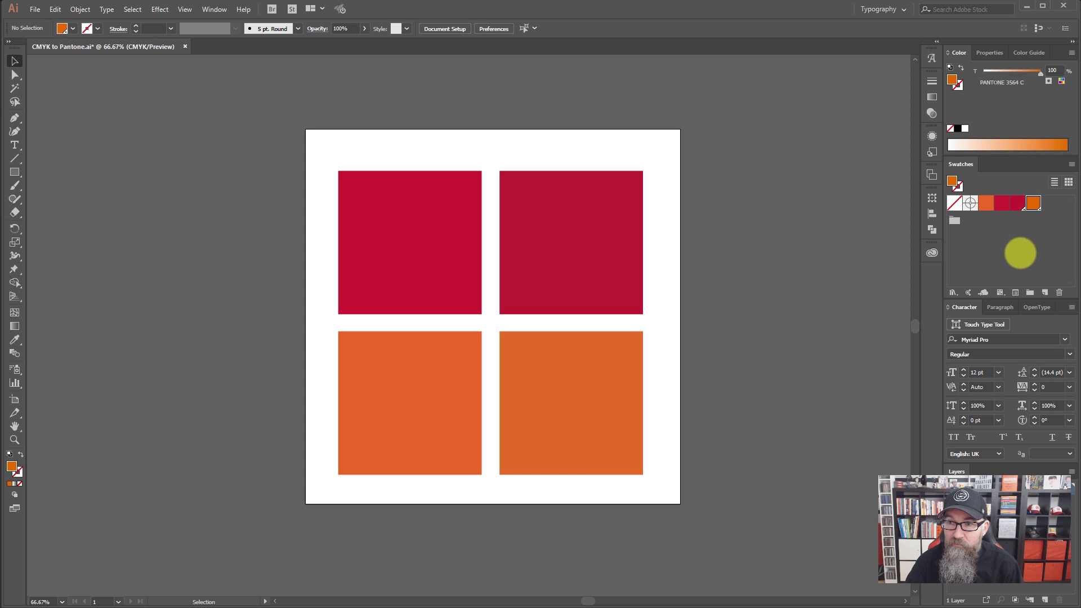
left_click(1019, 249)
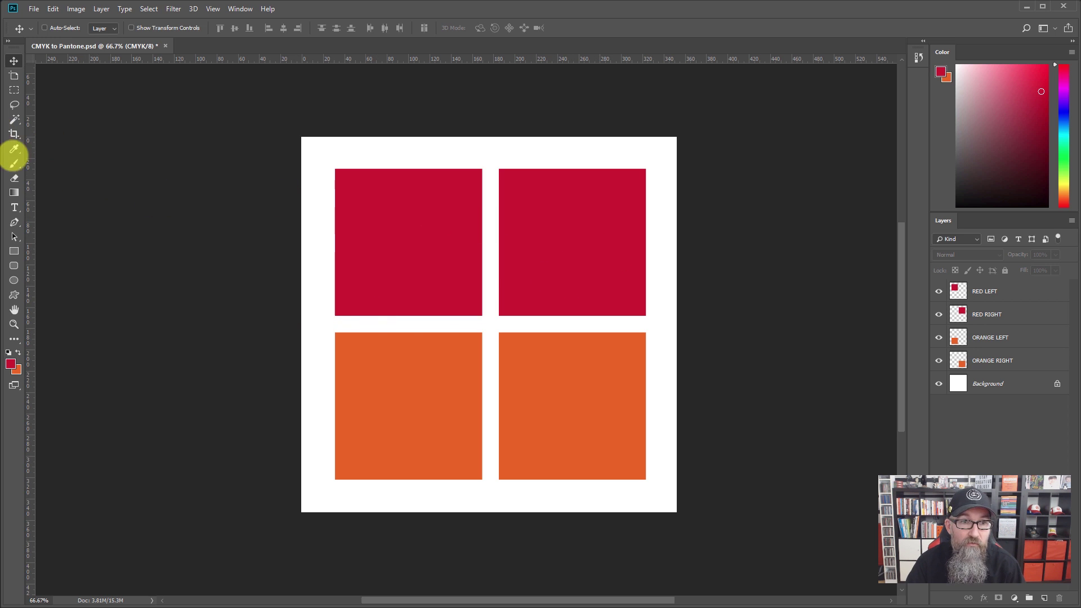
Switch to Photoshop and set the red foreground color to PANTONE 186 C from the PANTONE+ Solid Coated library
left_click(14, 149)
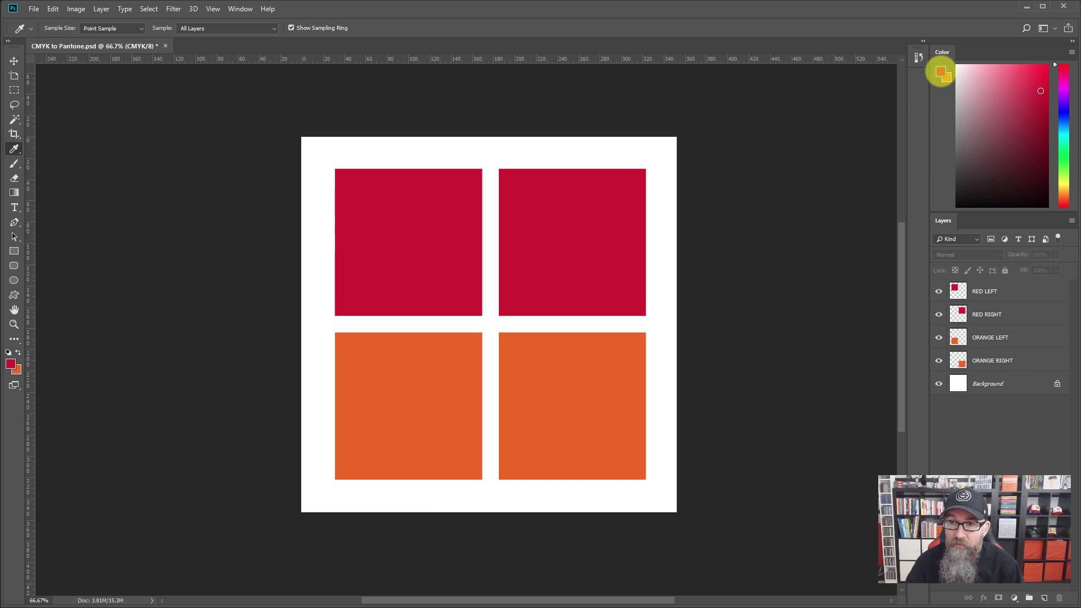
left_click(942, 74)
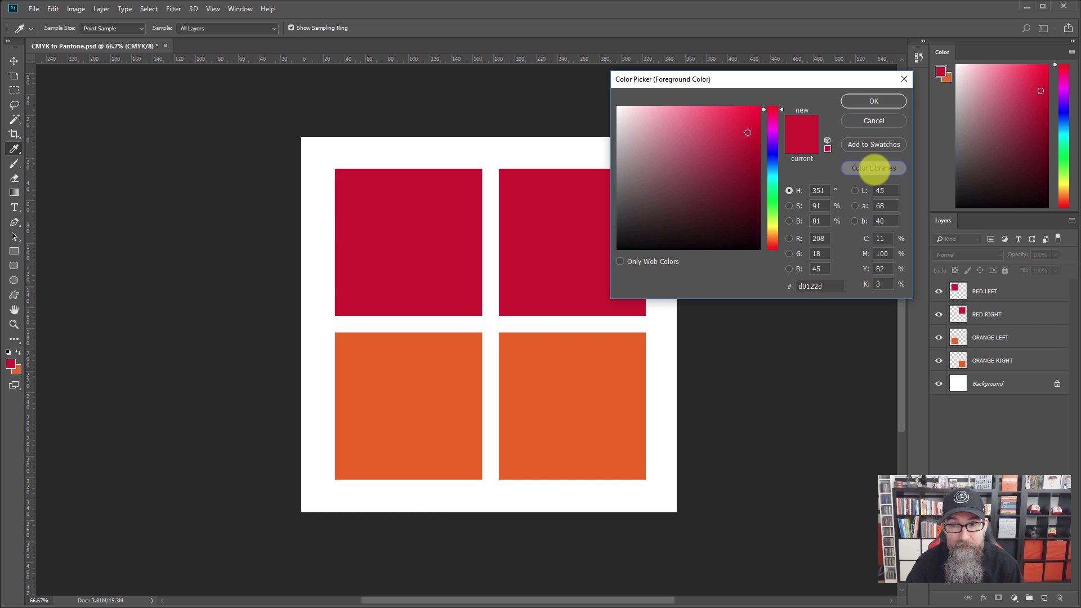
left_click(874, 168)
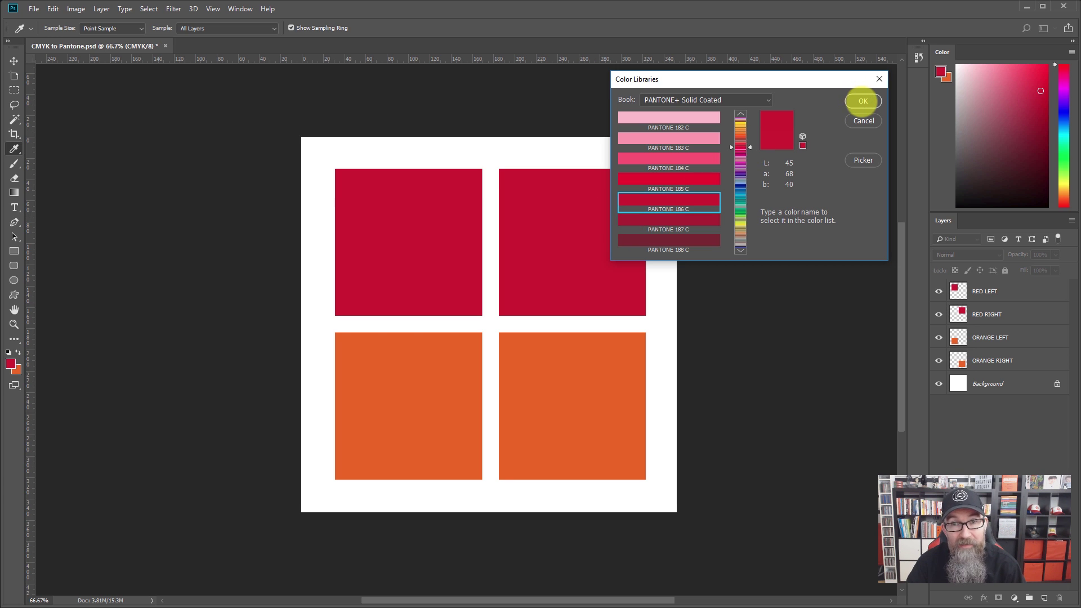
left_click(863, 101)
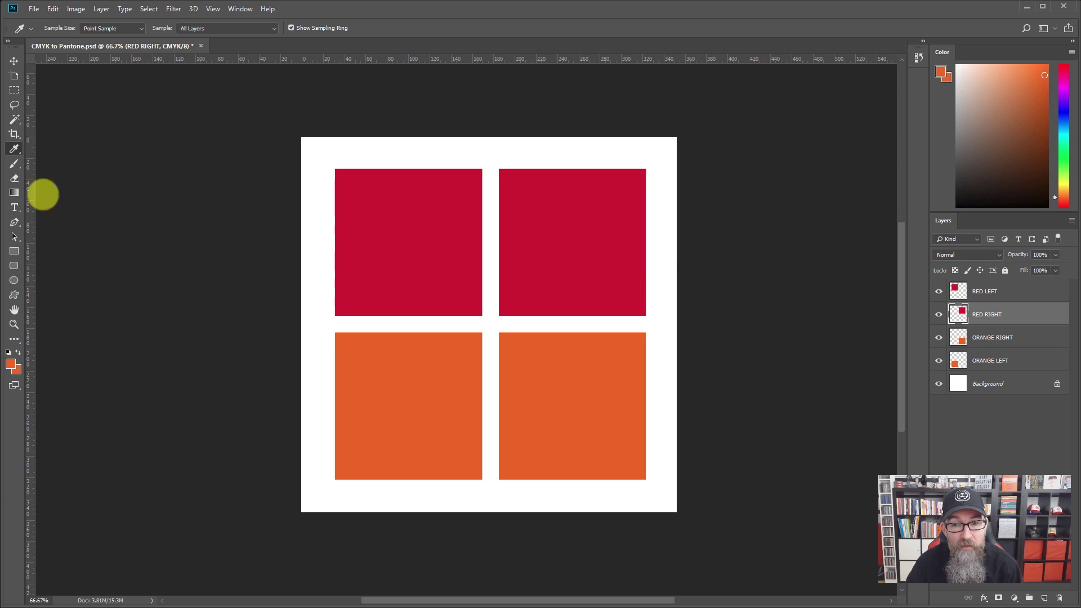
Sample the lower-right square's orange as the foreground color and look up its match in the PANTONE+ Solid Coated-V3 library
left_click(554, 380)
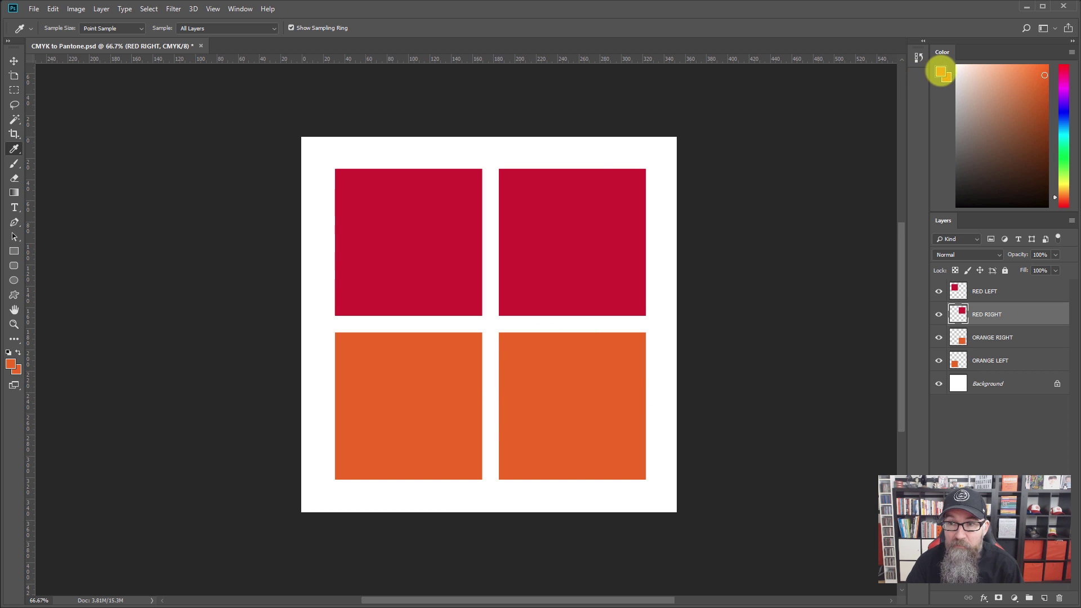
left_click(942, 73)
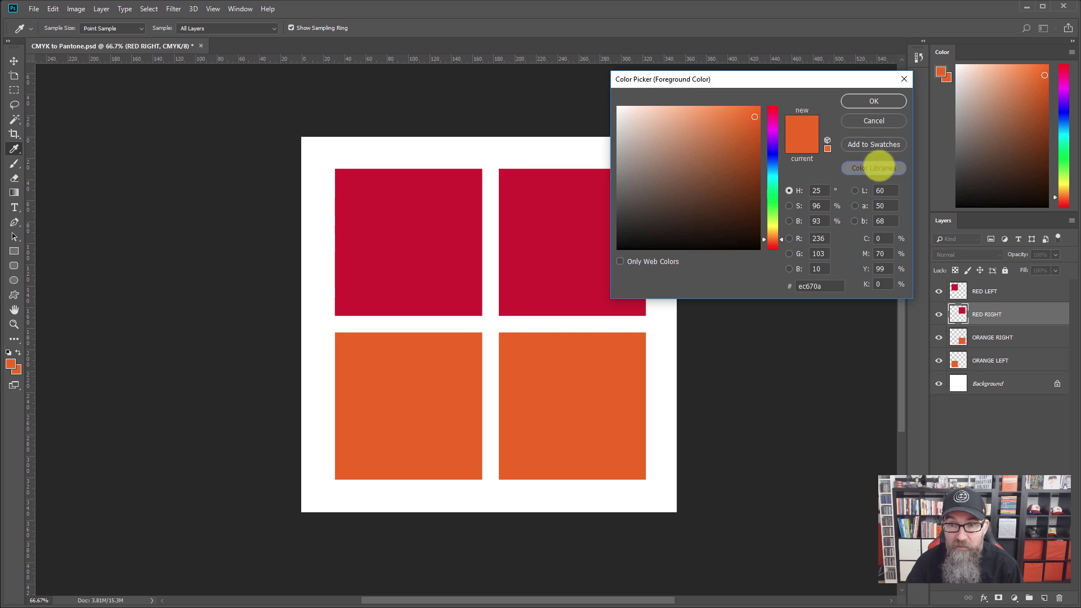
left_click(873, 168)
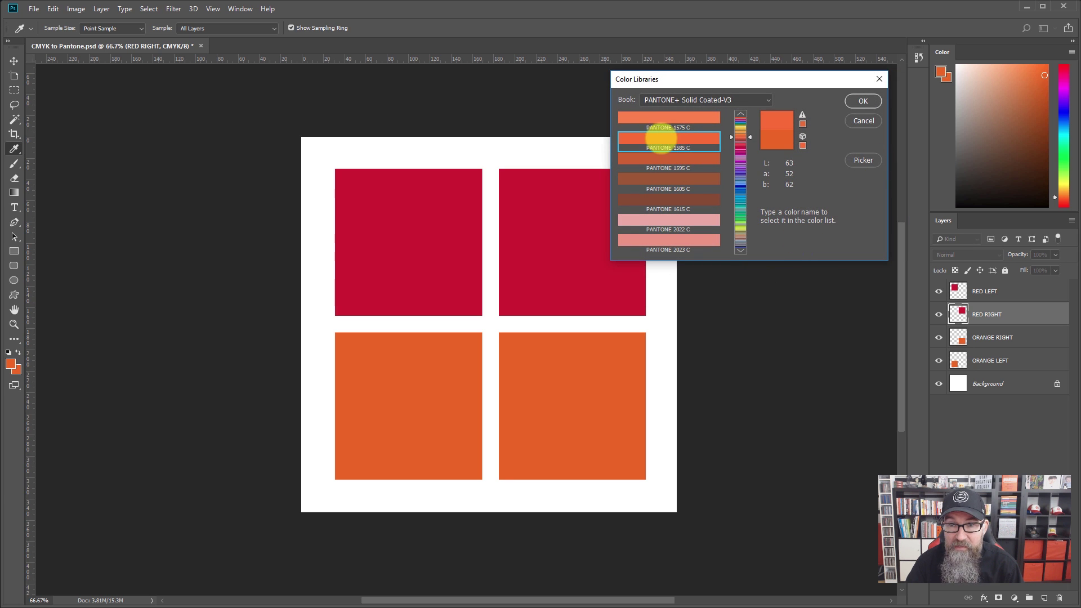